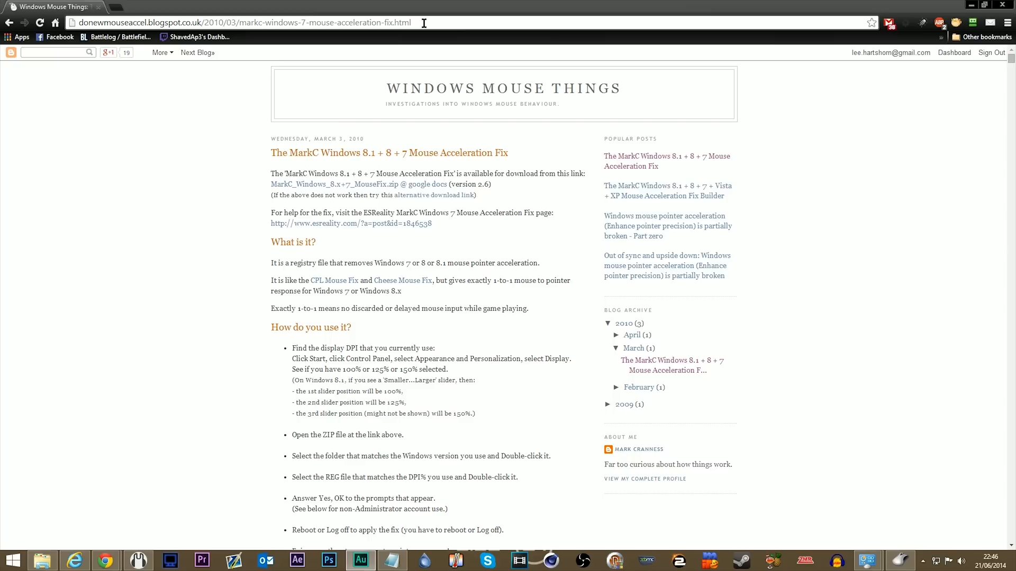
Step: Highlight the blog post's web address, then clear the selection while the ZIP downloads
left_click_drag(414, 22, 34, 32)
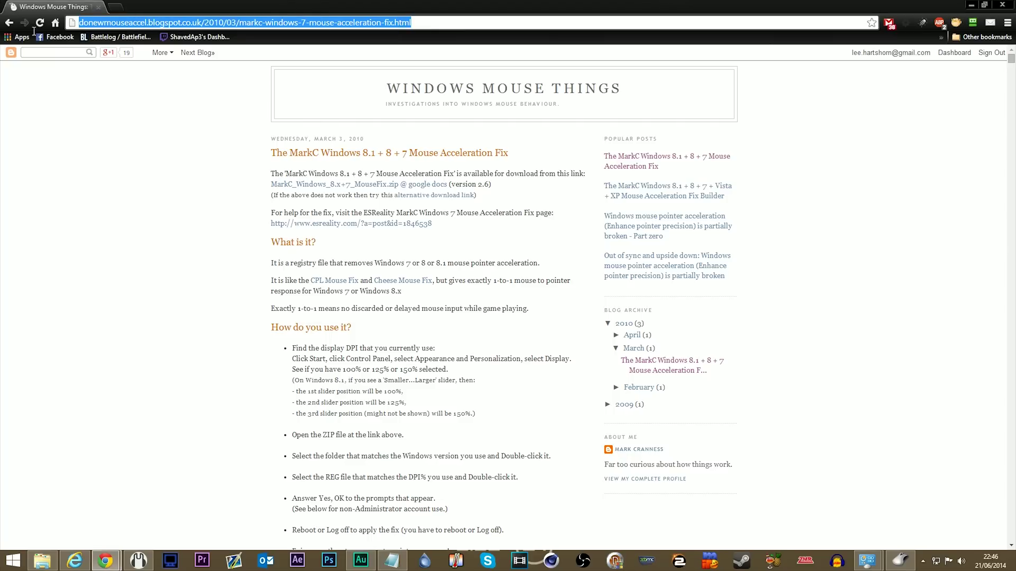
left_click(206, 251)
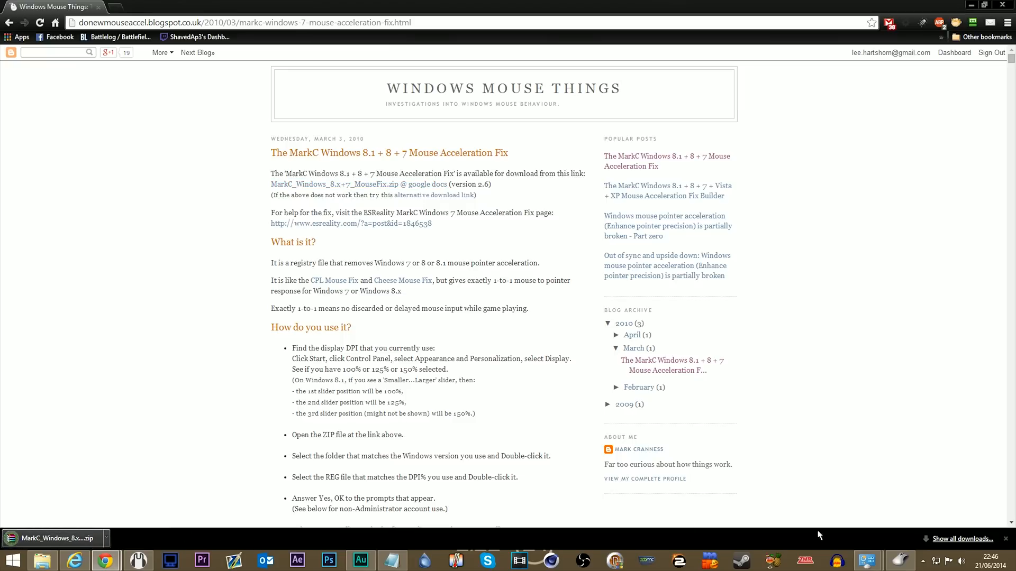
mouse_move(867, 561)
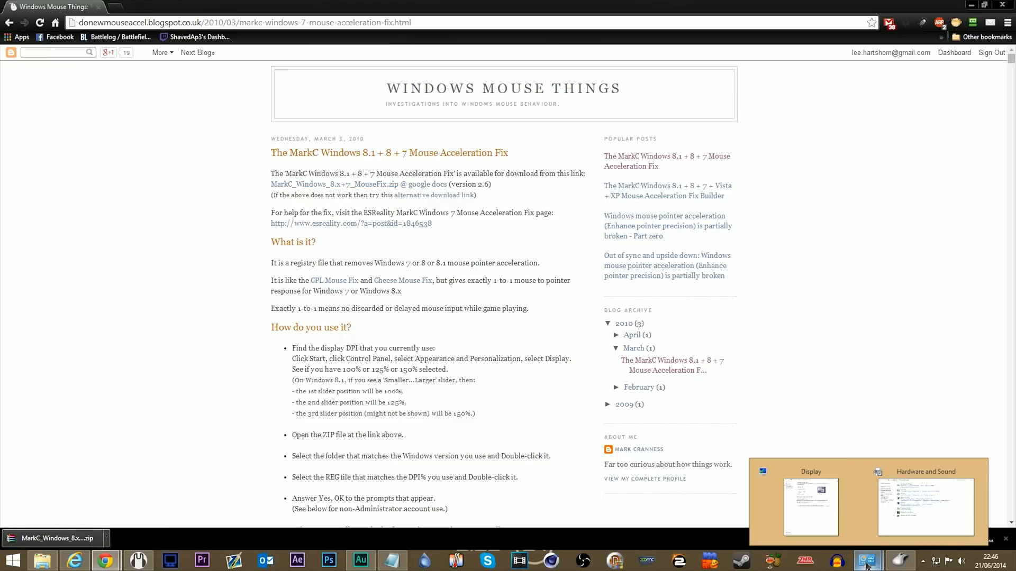
Step: Show the extracted MouseFix folder beside Control Panel's Display settings at 100% scaling
left_click(42, 561)
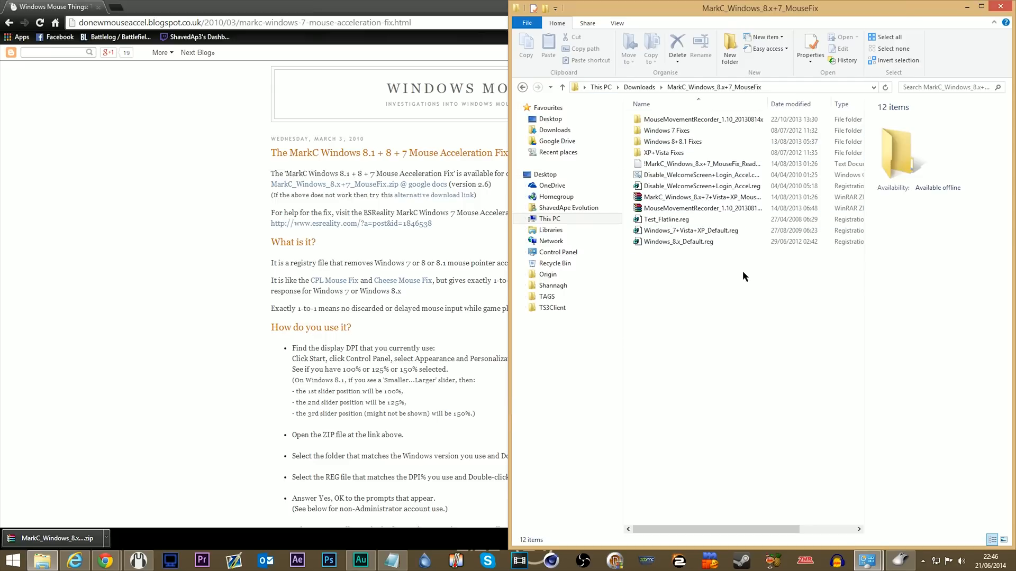
left_click(868, 562)
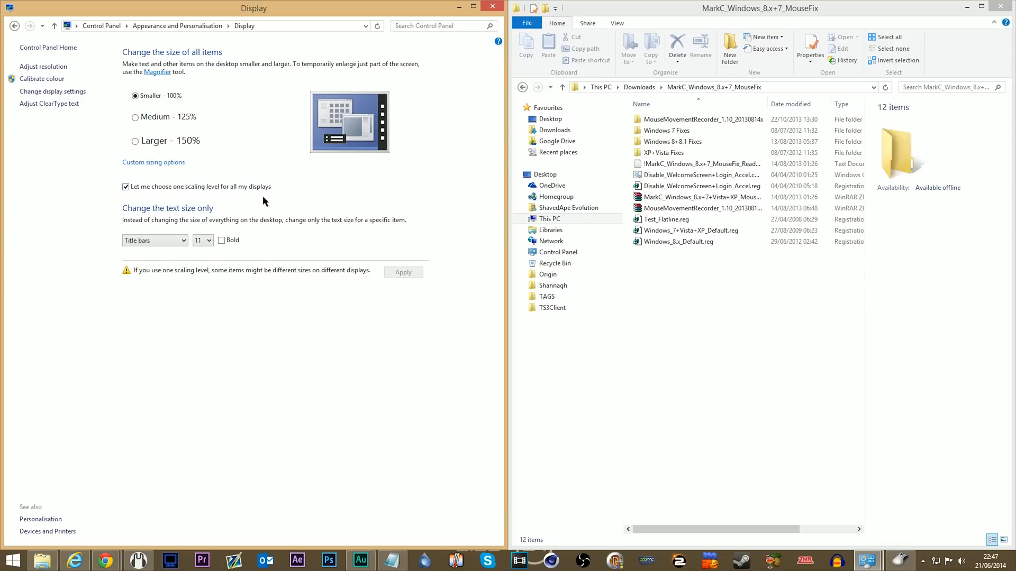
left_click(125, 187)
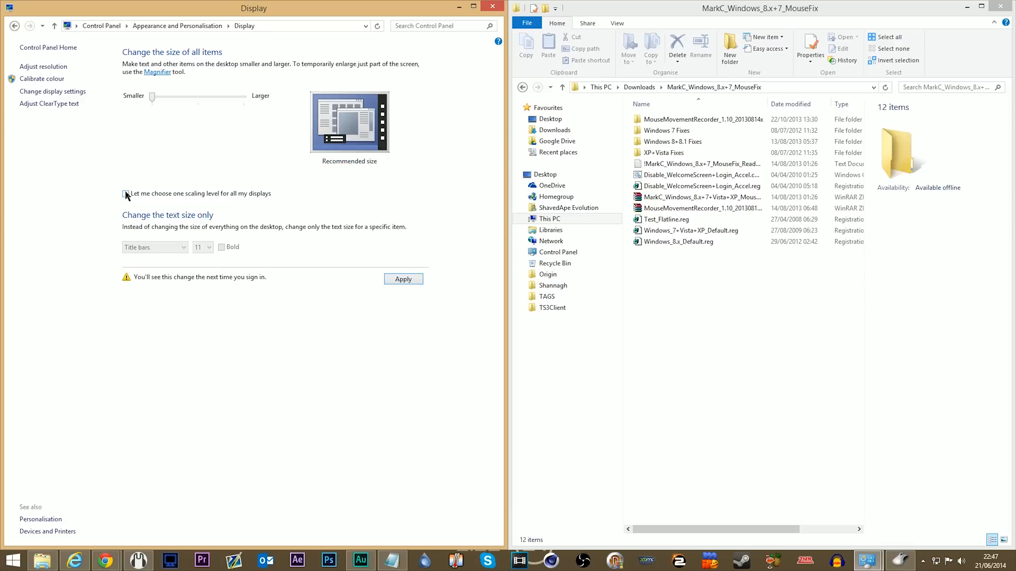
left_click(126, 187)
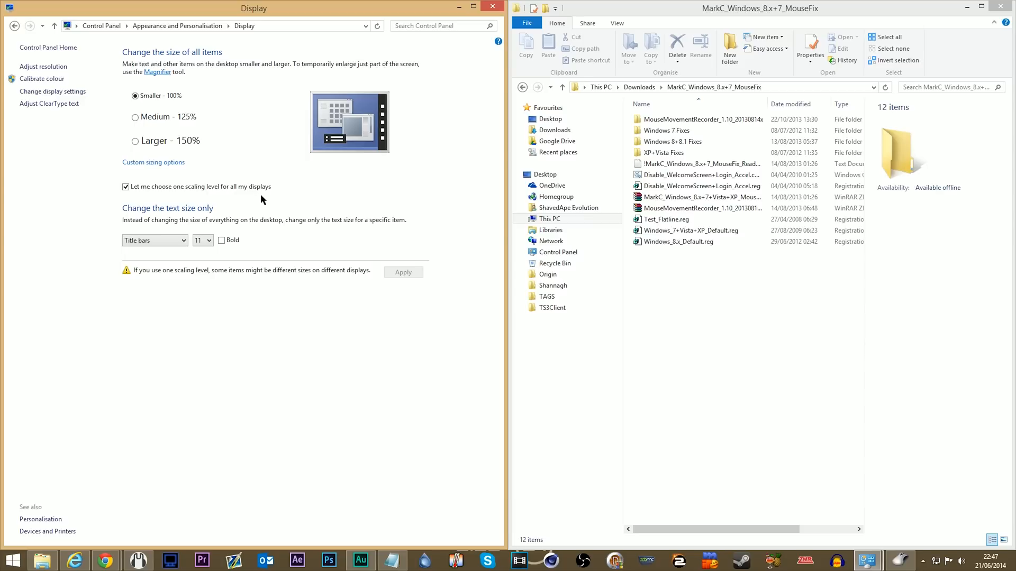
double_click(667, 142)
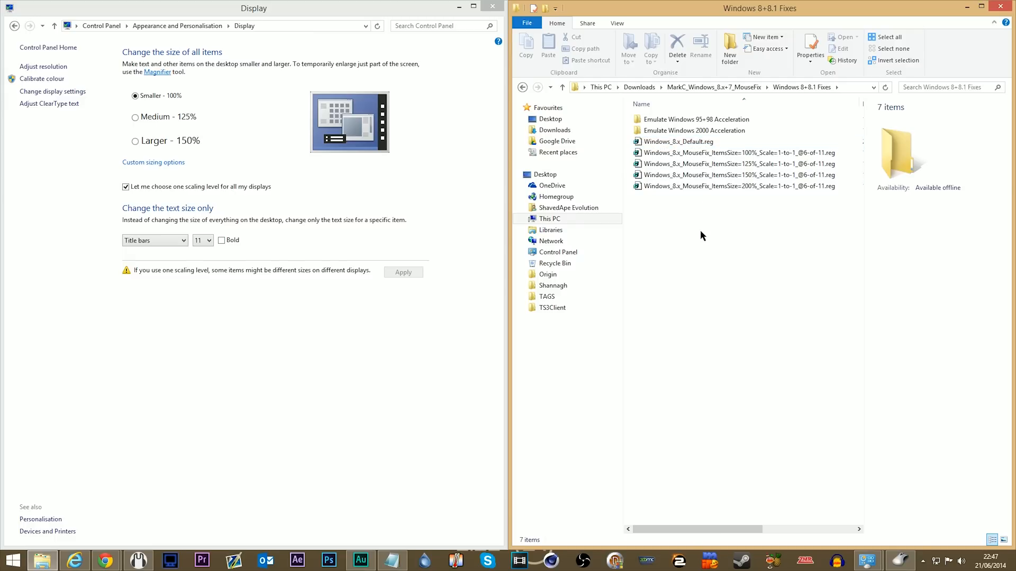
left_click(689, 153)
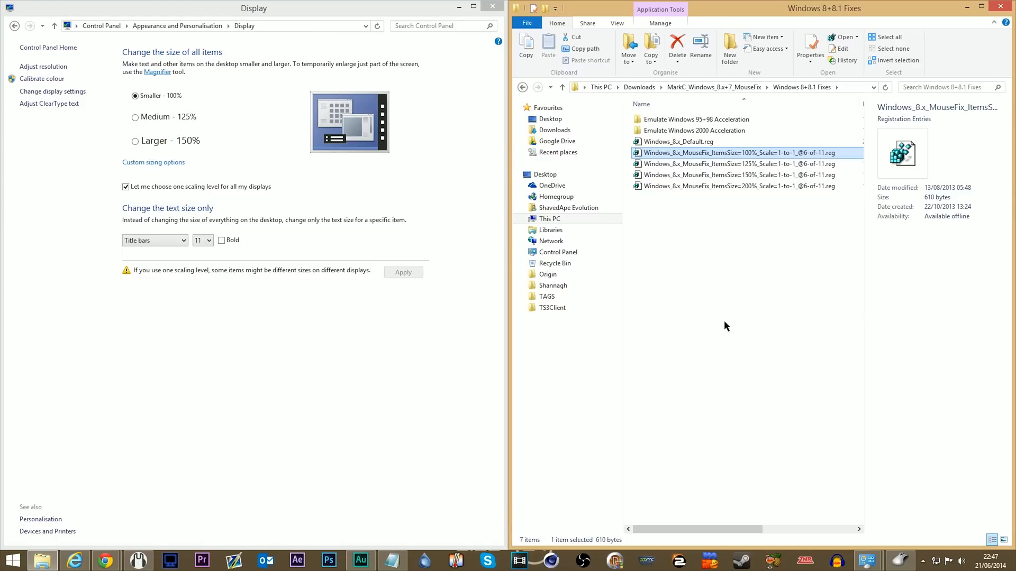
mouse_move(900, 561)
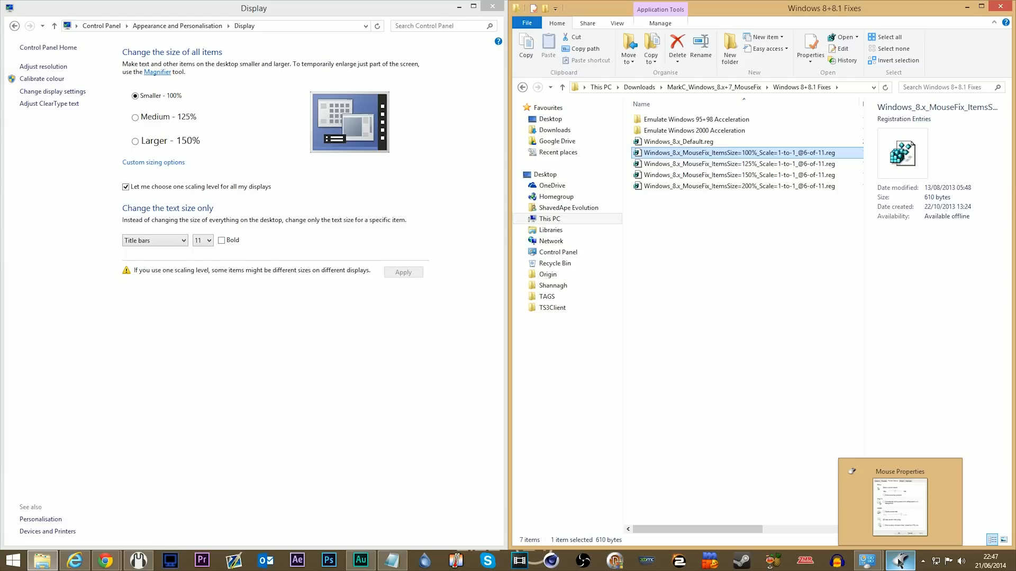
Step: Confirm Mouse Properties with Enhance pointer precision off and the pointer speed nudged, then close it
left_click(900, 561)
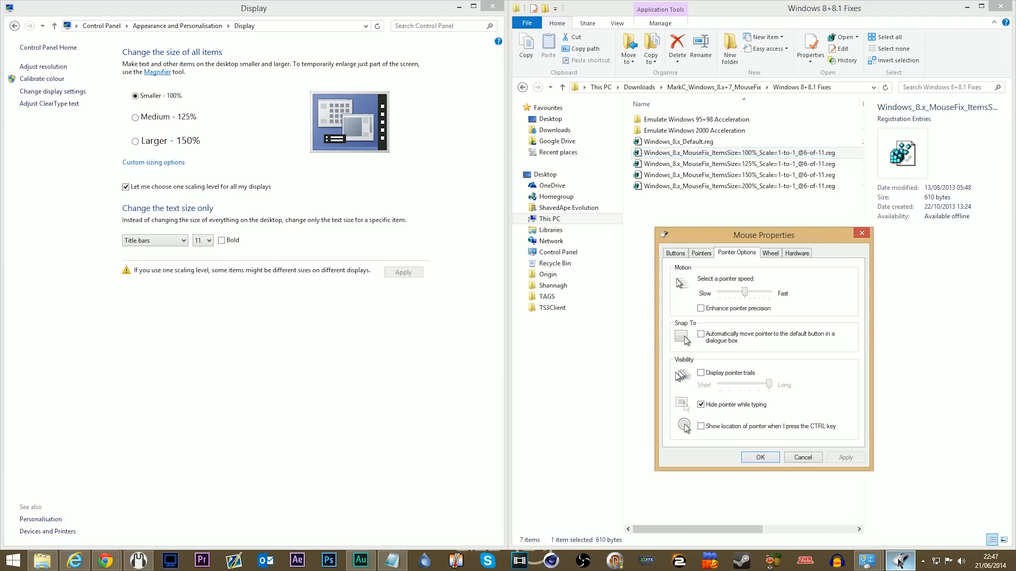
left_click_drag(742, 239, 487, 164)
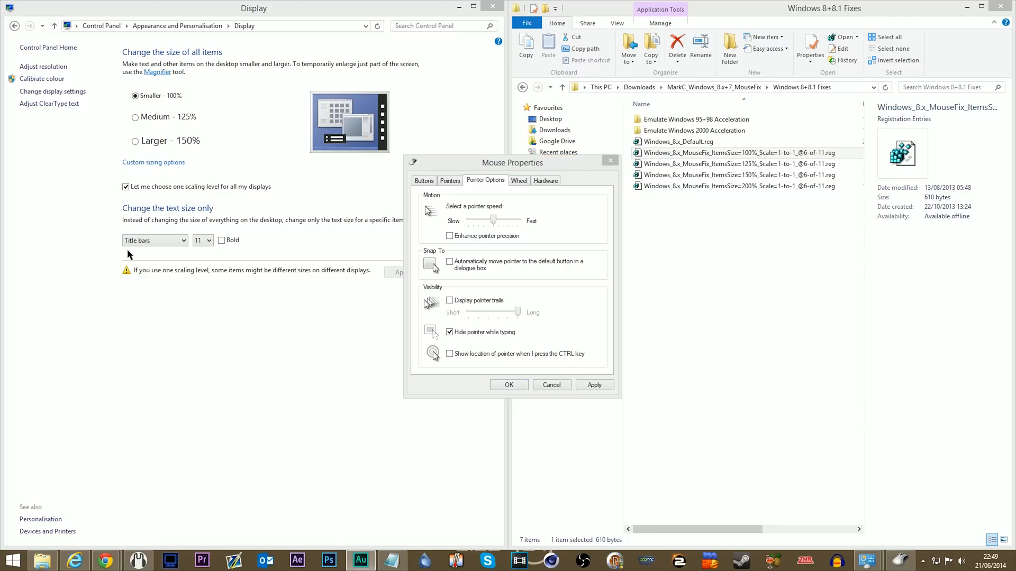
left_click_drag(493, 221, 492, 222)
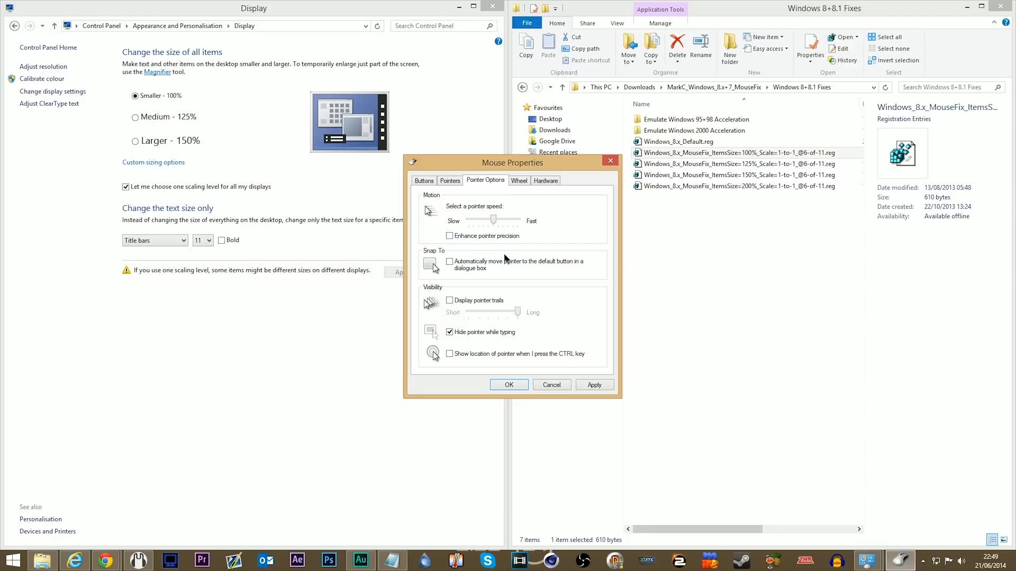
left_click(596, 387)
left_click(512, 386)
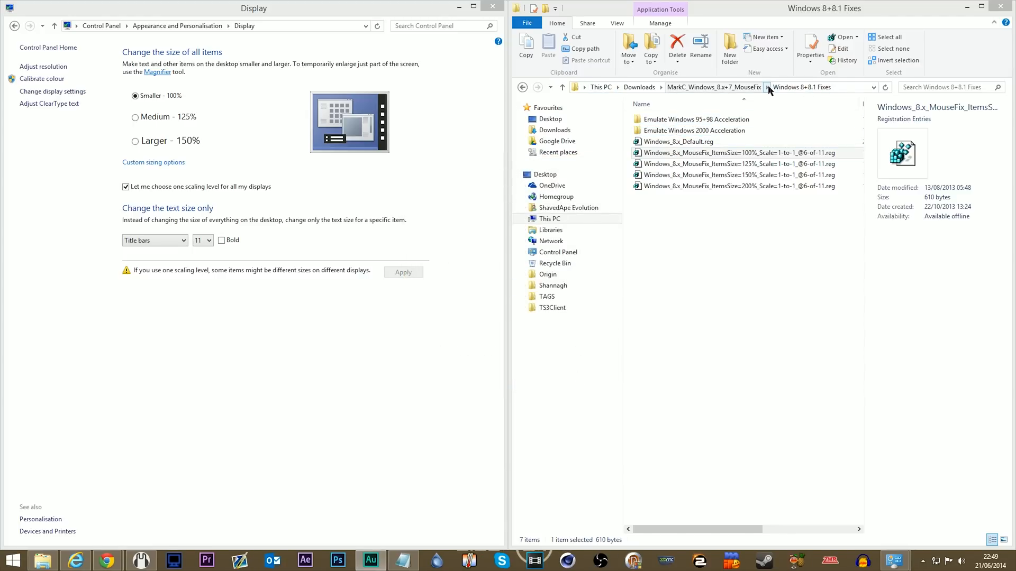
Step: Run MouseMovementRecorder.exe from the MarkC fix's MouseMovementRecorder folder
left_click(802, 87)
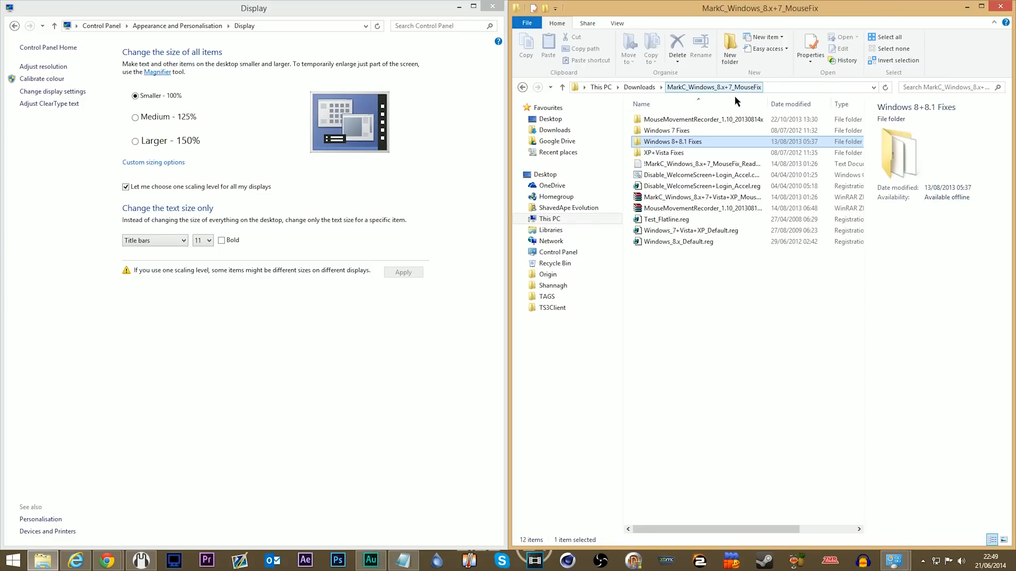
double_click(674, 119)
double_click(683, 131)
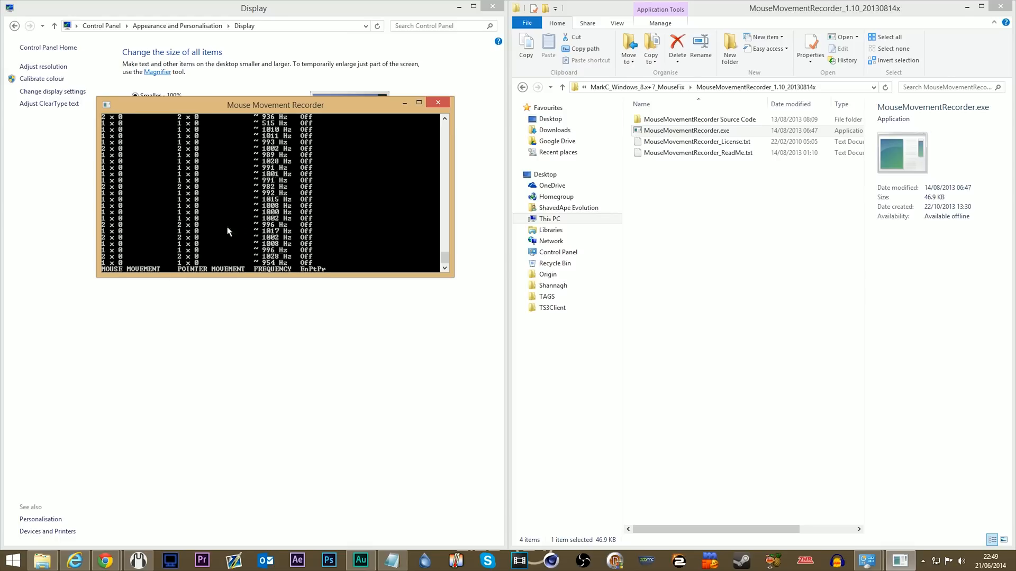
Step: Close the Mouse Movement Recorder window after checking its readings
left_click(441, 104)
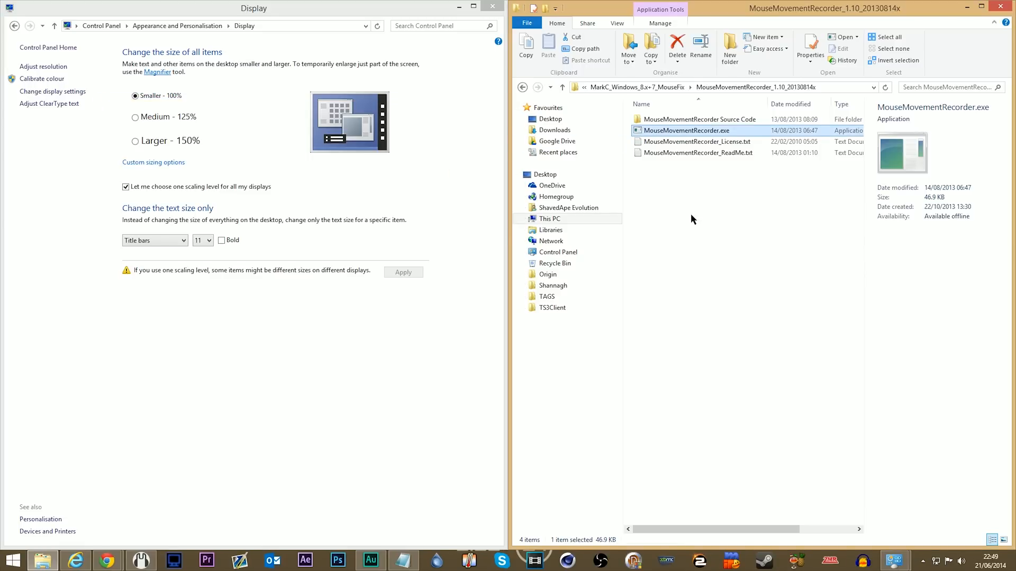